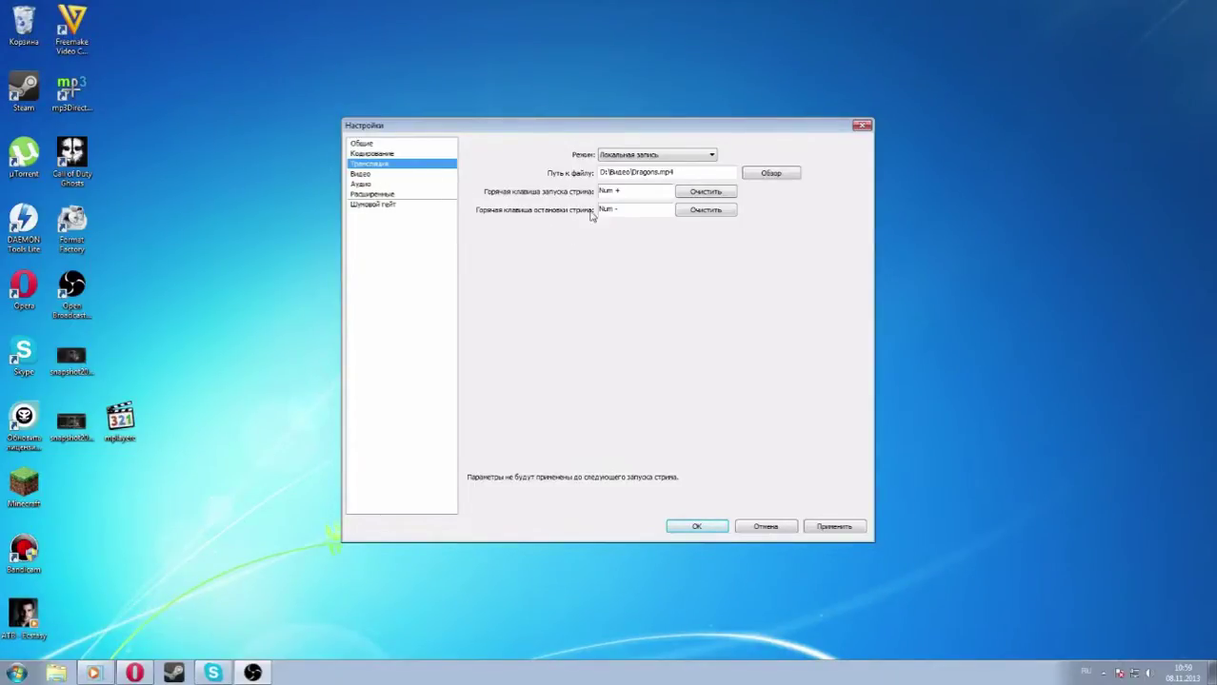
Step: Rewind the Open Broadcaster Software tutorial video past 2:16 to replay the explanation of the broadcast settings
{"action": "mouse_move", "coordinate": [774, 528]}
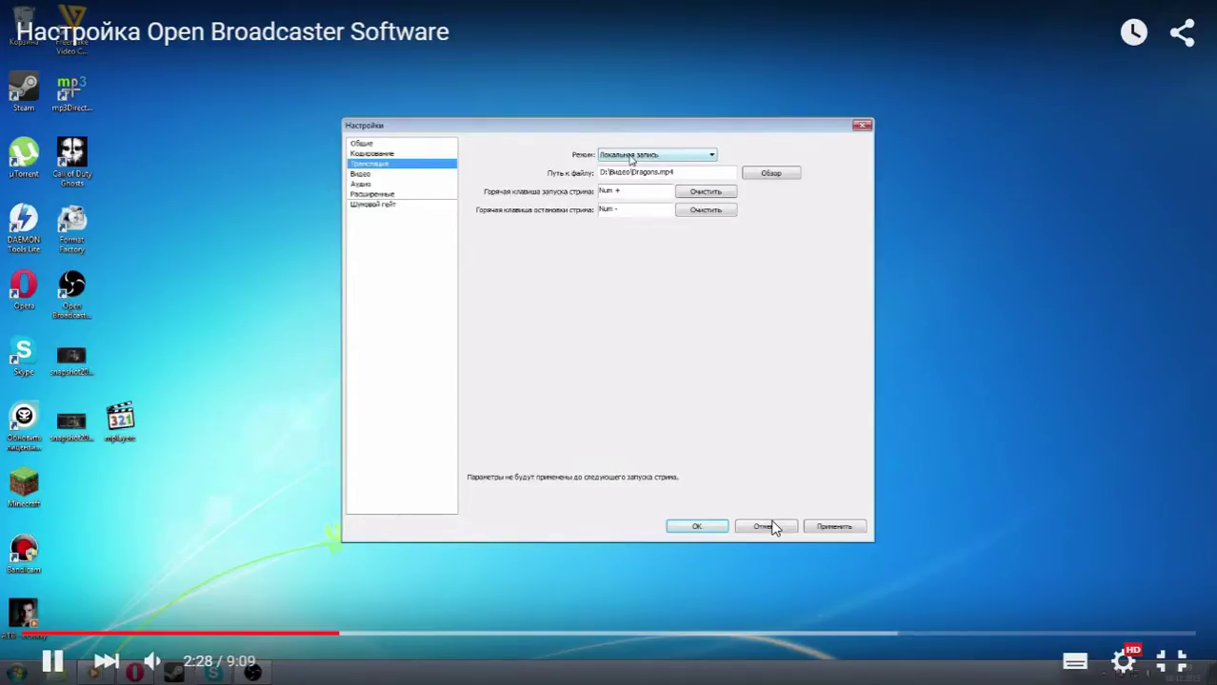
{"action": "key", "text": "Left"}
{"action": "key", "text": "Left"}
{"action": "key", "text": "Left"}
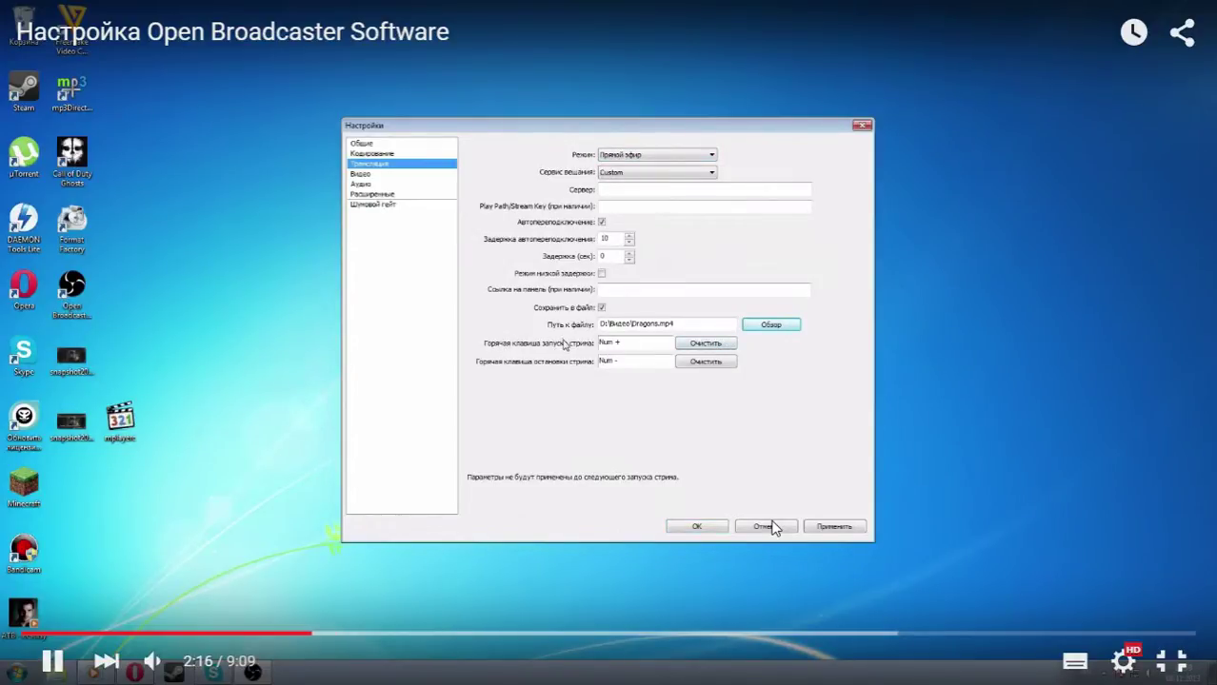
{"action": "key", "text": "Left"}
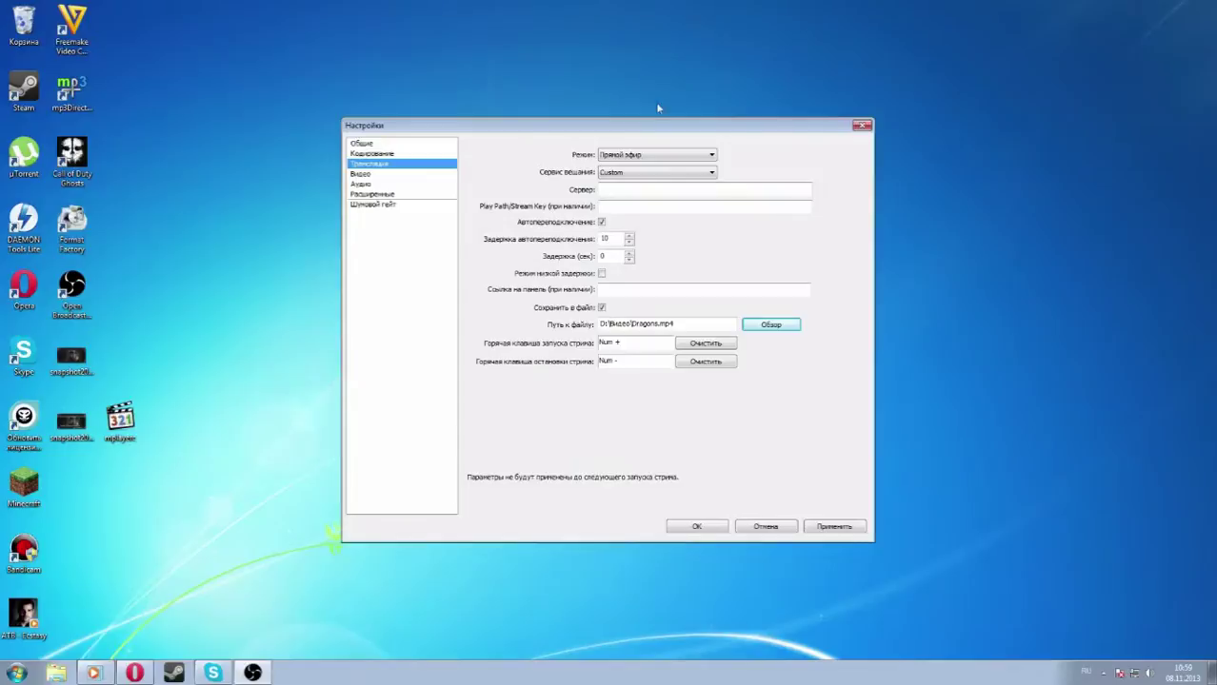
Step: Set the broadcast mode to Локальная запись, save the change and go to the video settings
{"action": "left_click", "coordinate": [618, 175]}
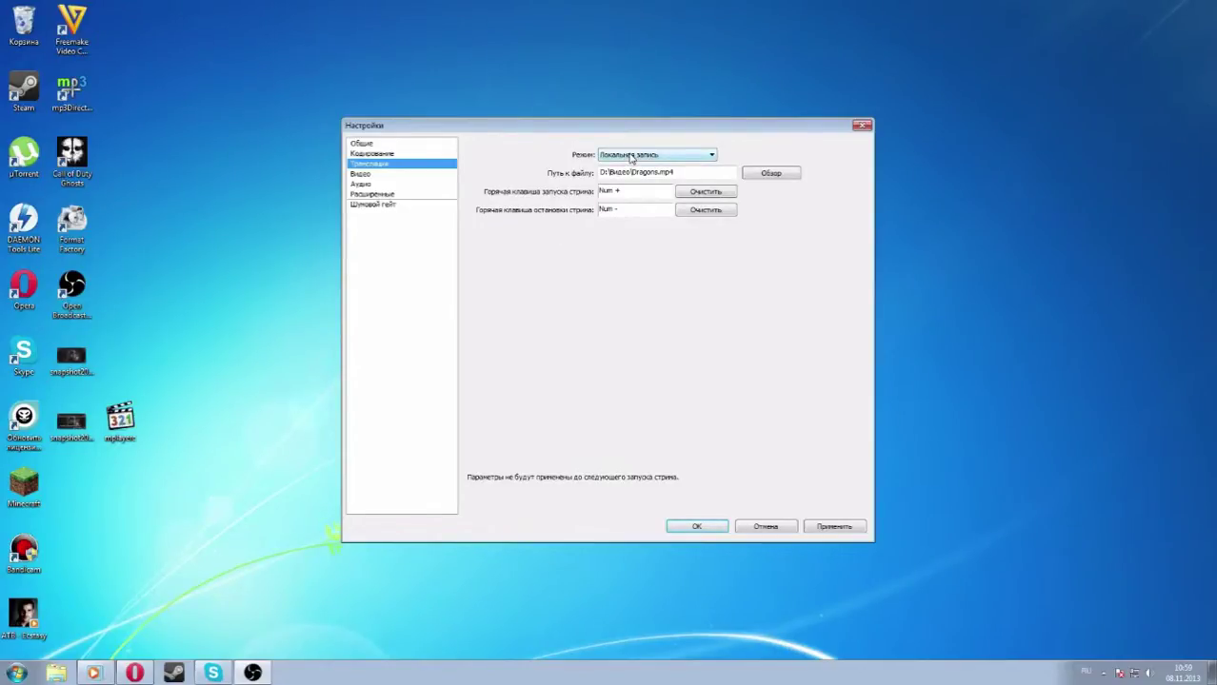
{"action": "left_click", "coordinate": [362, 175]}
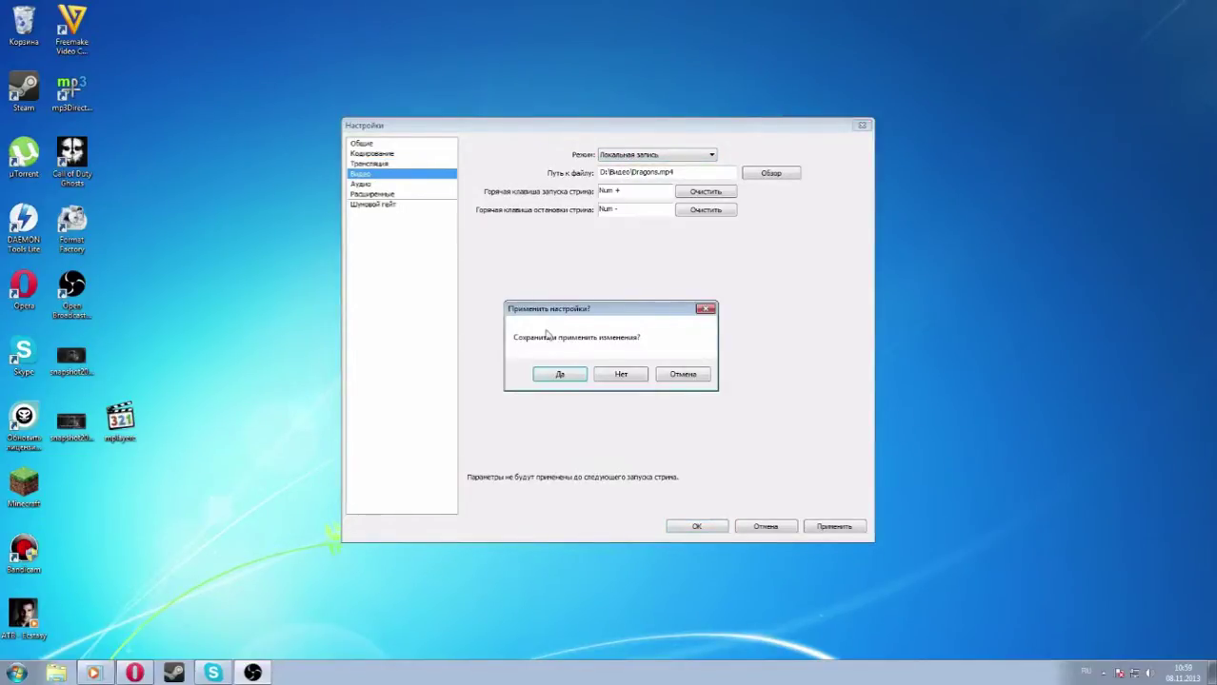
{"action": "left_click", "coordinate": [558, 376]}
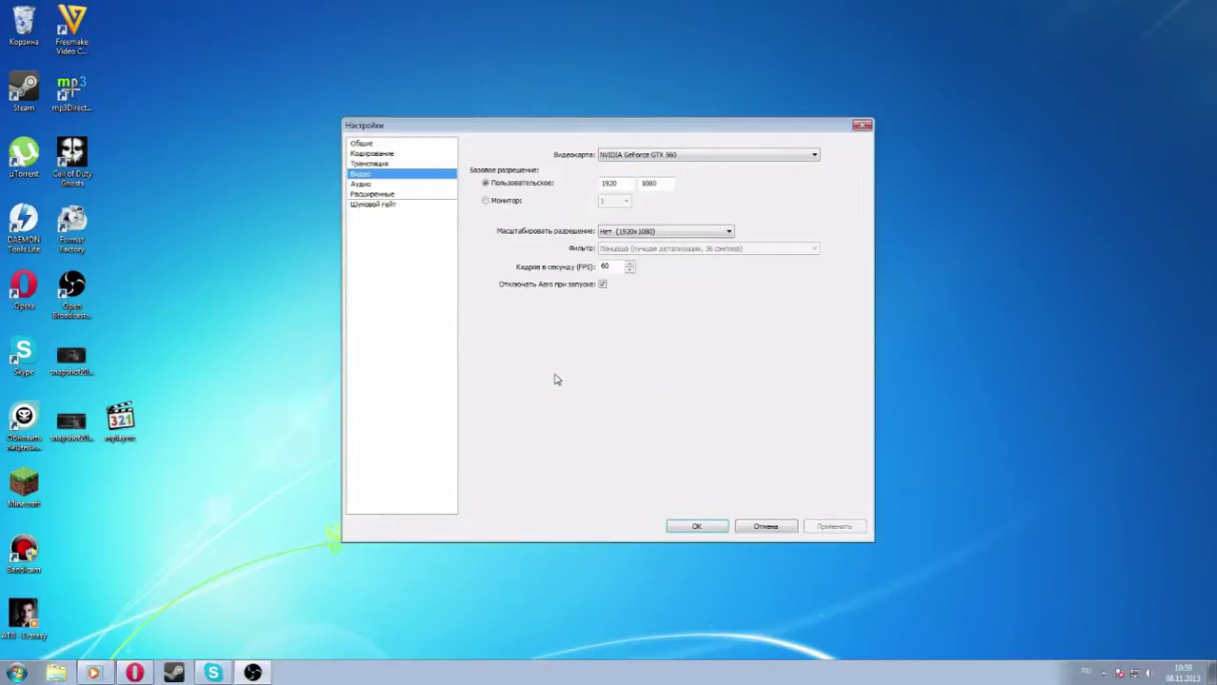
Step: Choose NVIDIA GeForce GTX 560 as the video card
{"action": "left_click", "coordinate": [642, 160]}
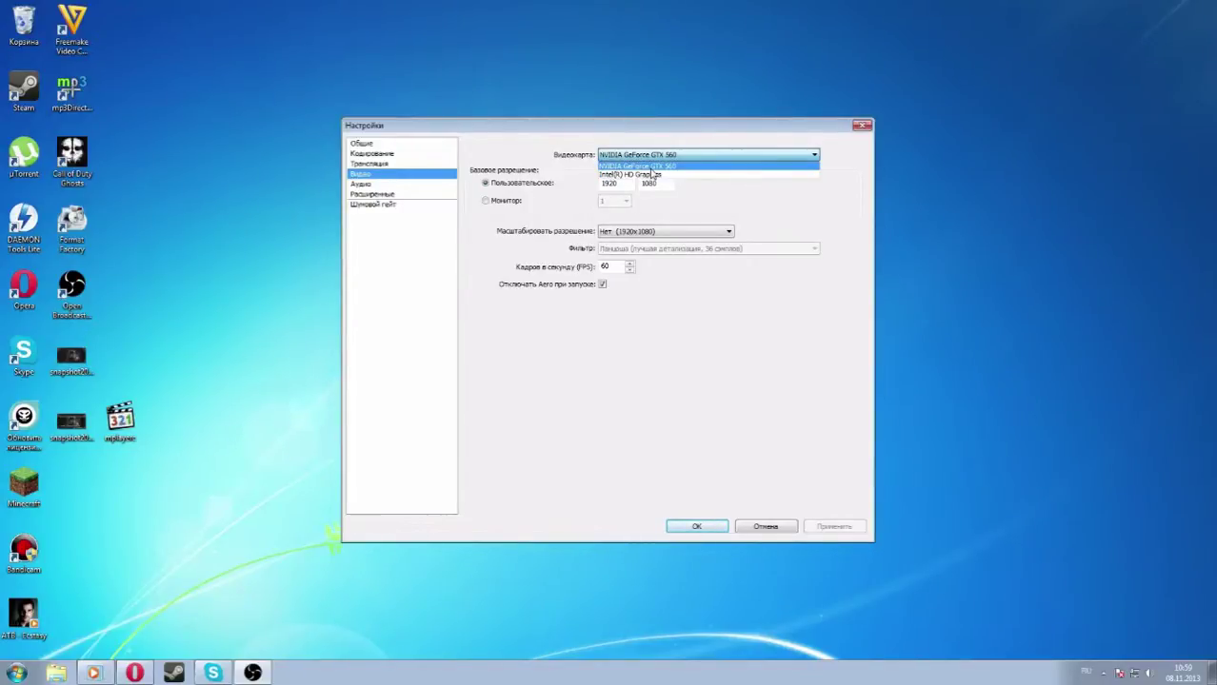
{"action": "left_click", "coordinate": [651, 168]}
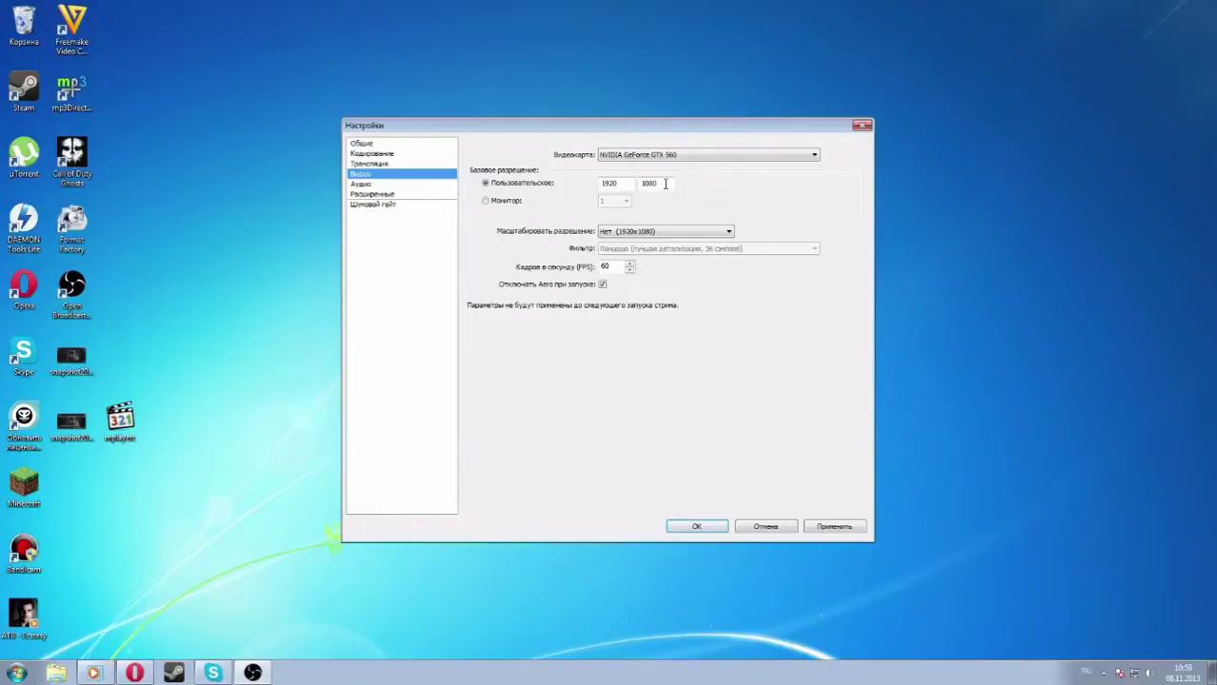
Step: Try scaling the video resolution to 1.50 (1280x720) and look through the available scaling filters
{"action": "left_click", "coordinate": [662, 232]}
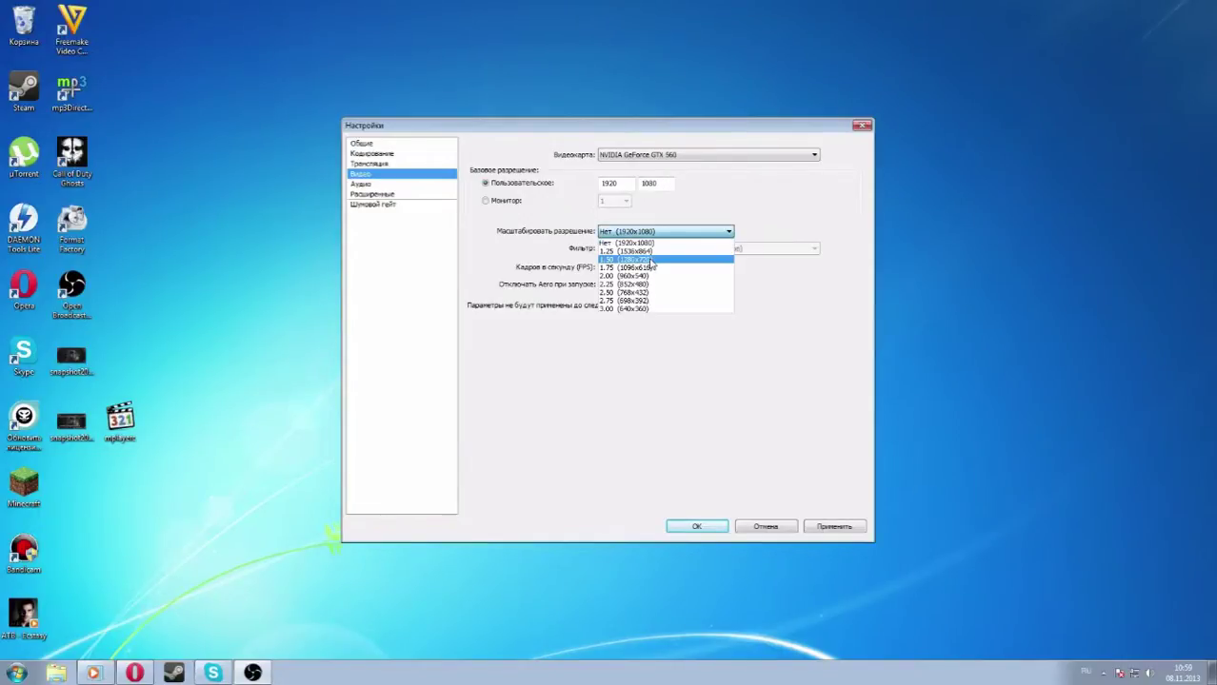
{"action": "left_click", "coordinate": [655, 260]}
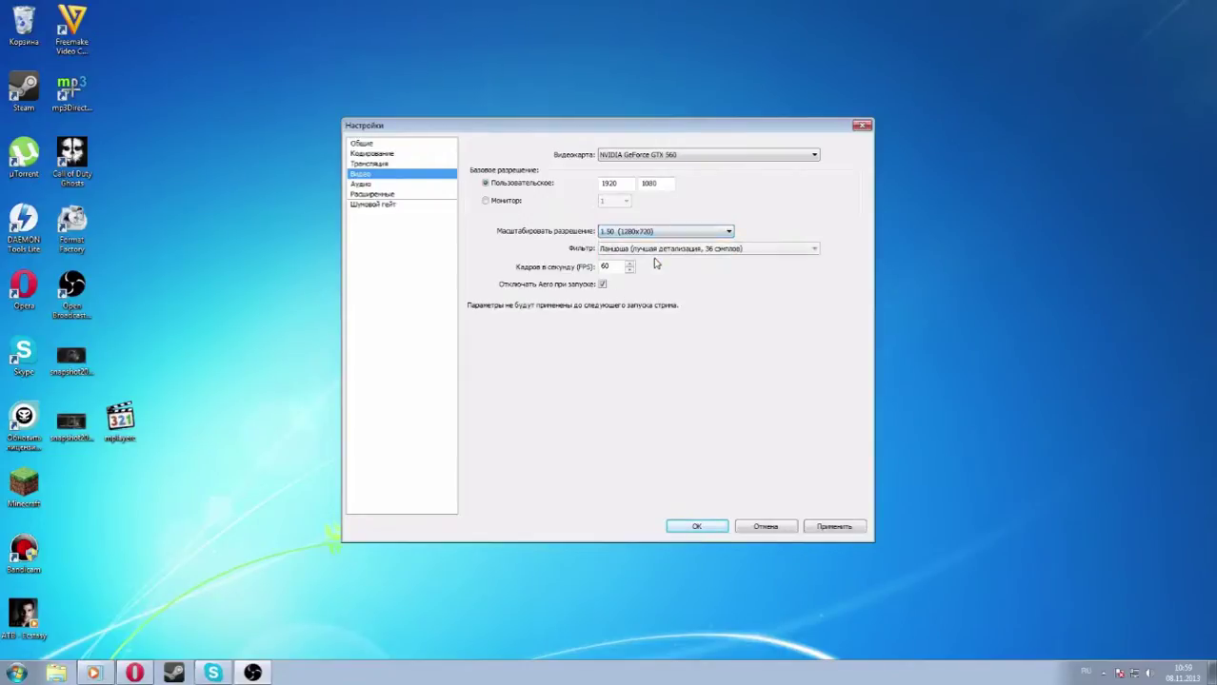
{"action": "left_click", "coordinate": [609, 232]}
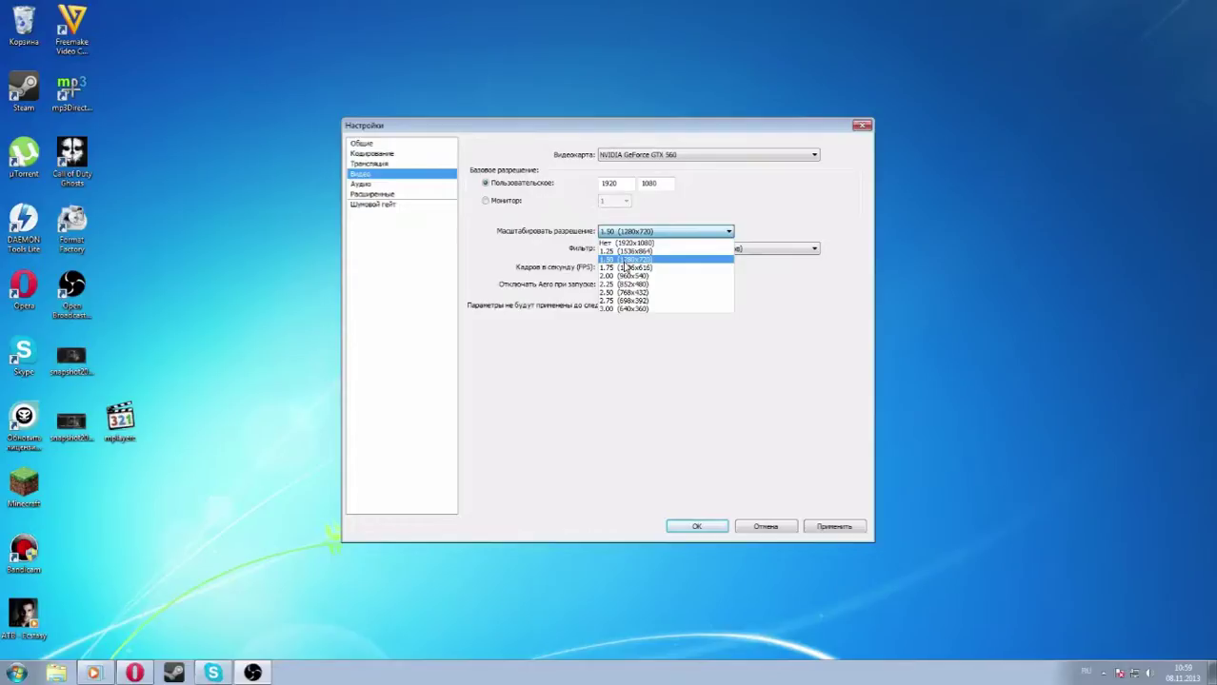
{"action": "left_click", "coordinate": [624, 261]}
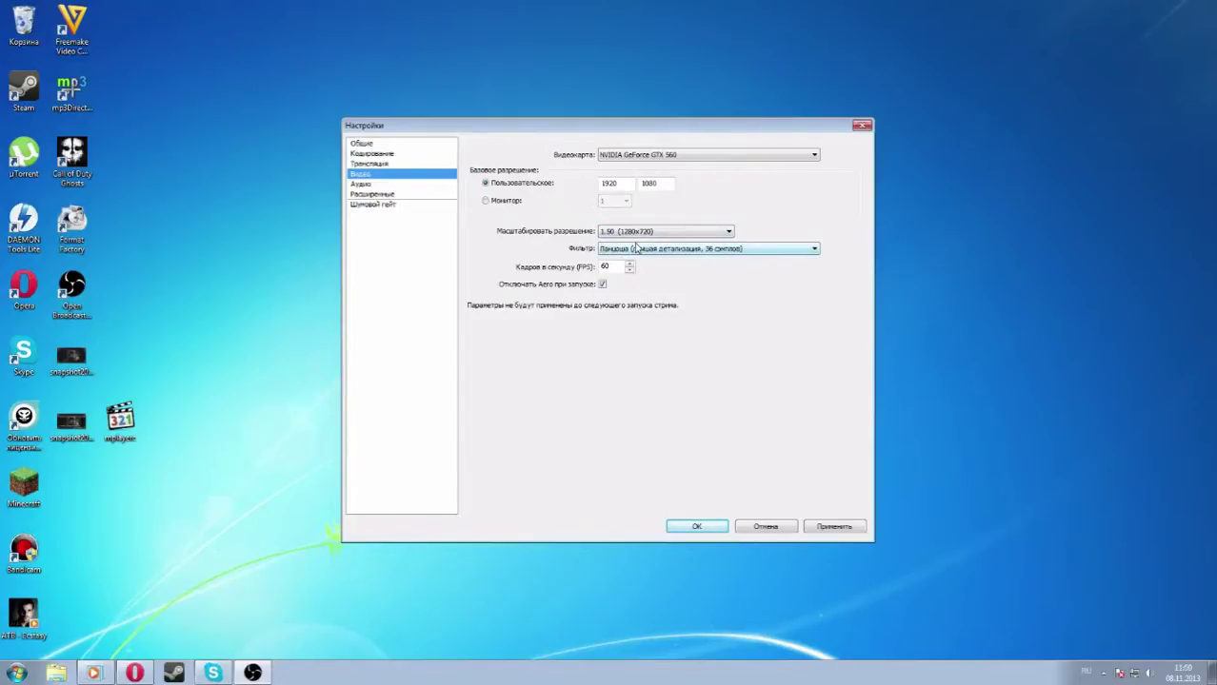
{"action": "left_click", "coordinate": [644, 252]}
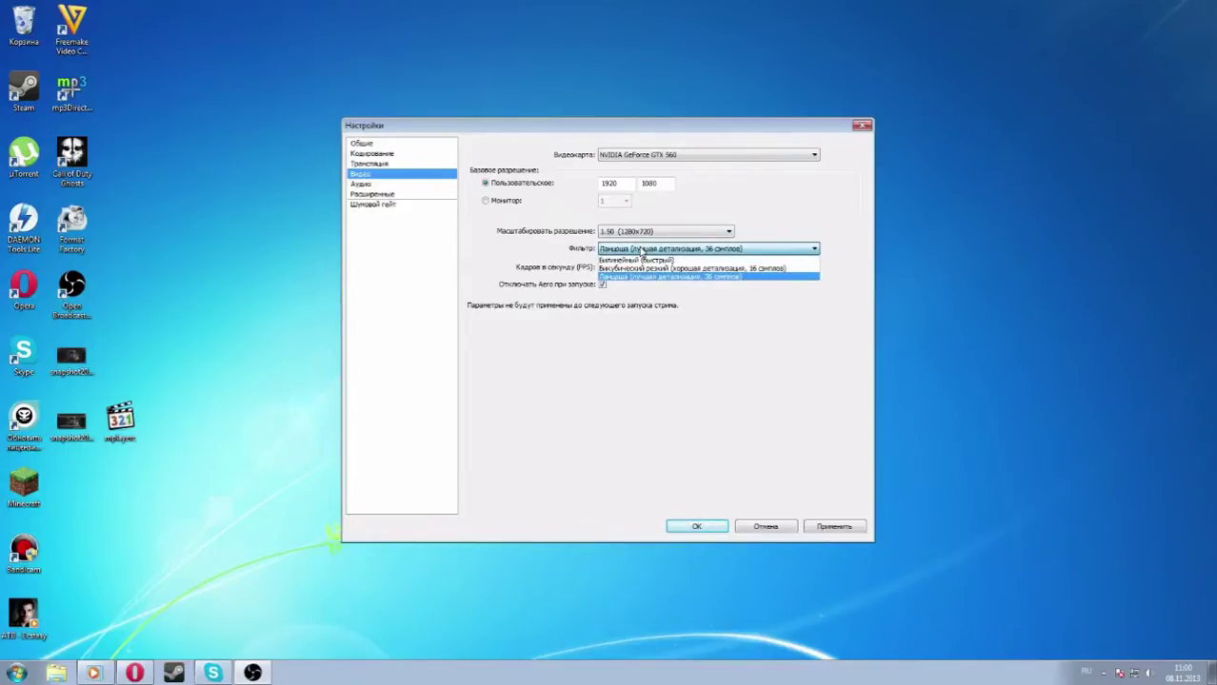
{"action": "left_click", "coordinate": [643, 252]}
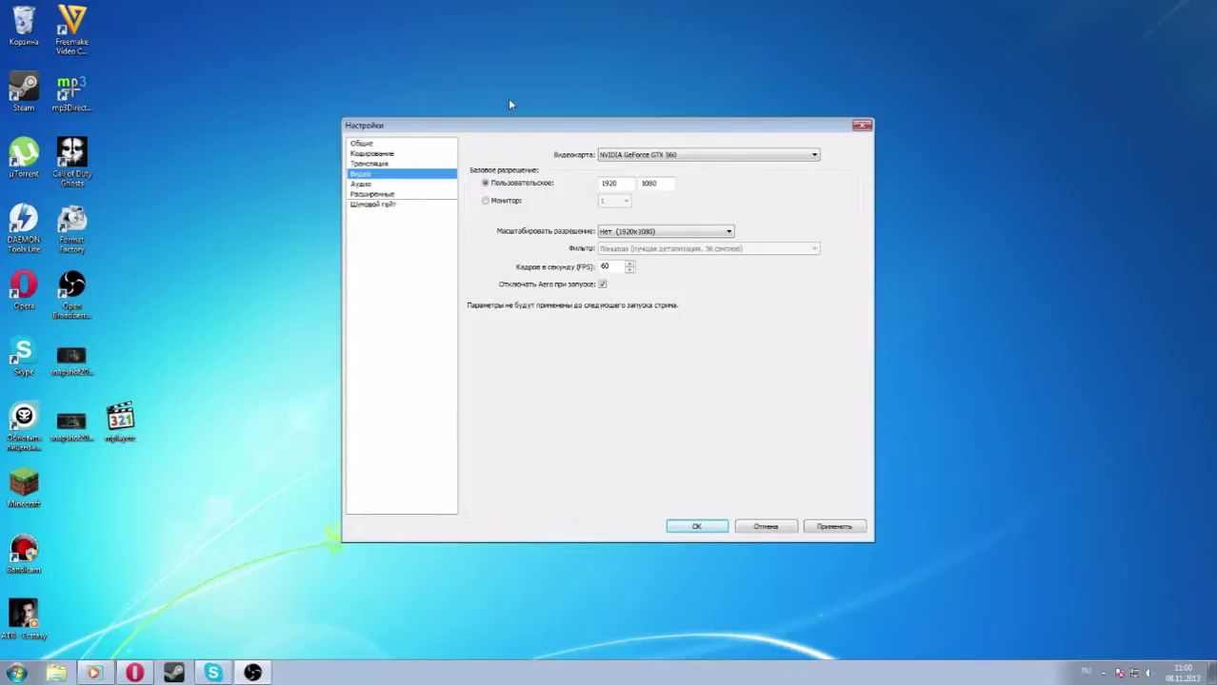
Step: Save the video changes and select Микрофон (Realtek High Definition Audio) as the microphone in the audio settings
{"action": "left_click", "coordinate": [377, 185]}
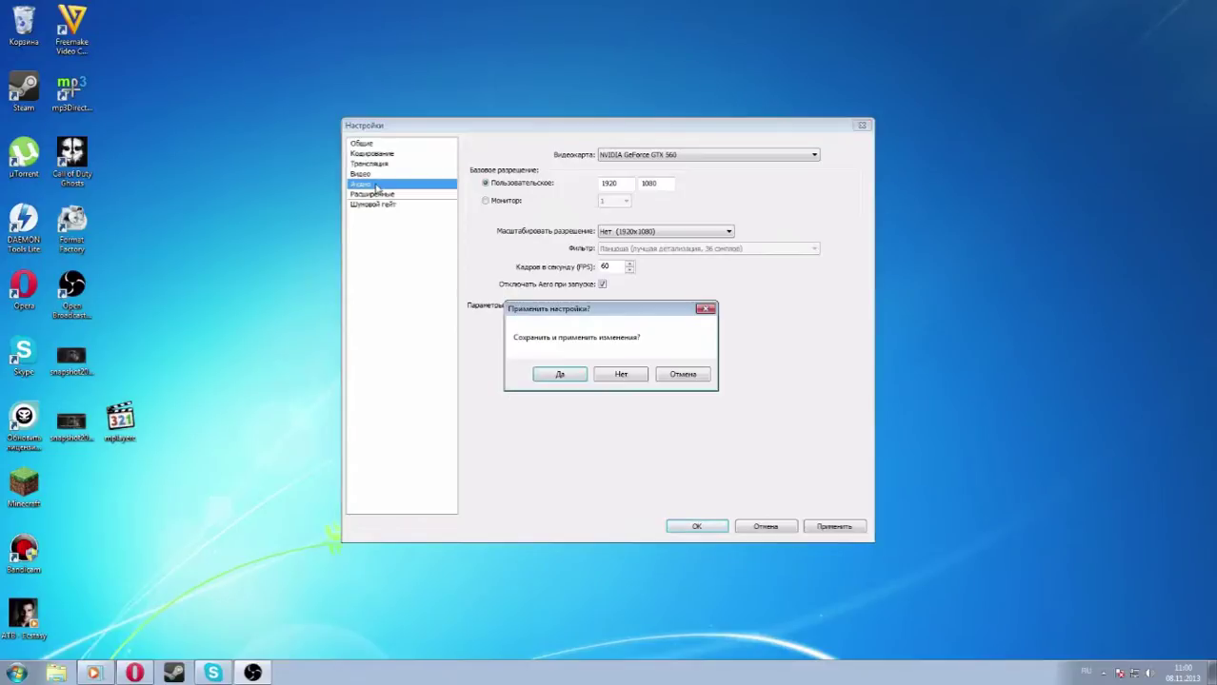
{"action": "left_click", "coordinate": [563, 376]}
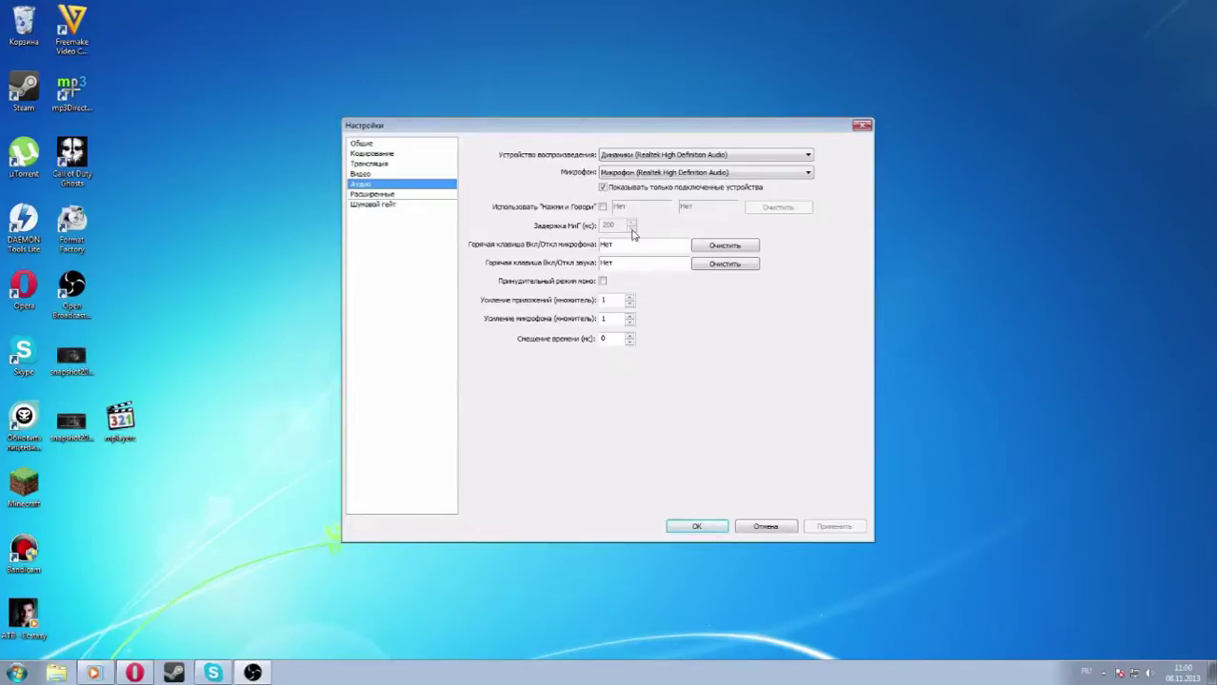
{"action": "mouse_move", "coordinate": [603, 448]}
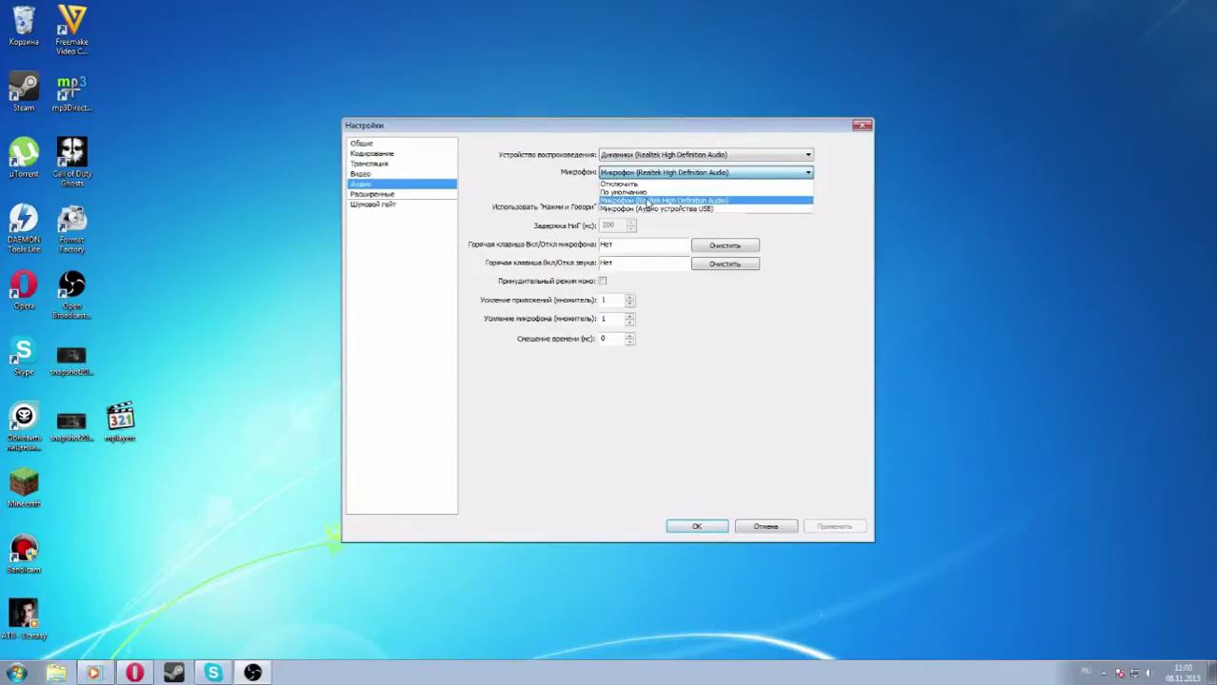
{"action": "left_click", "coordinate": [647, 202]}
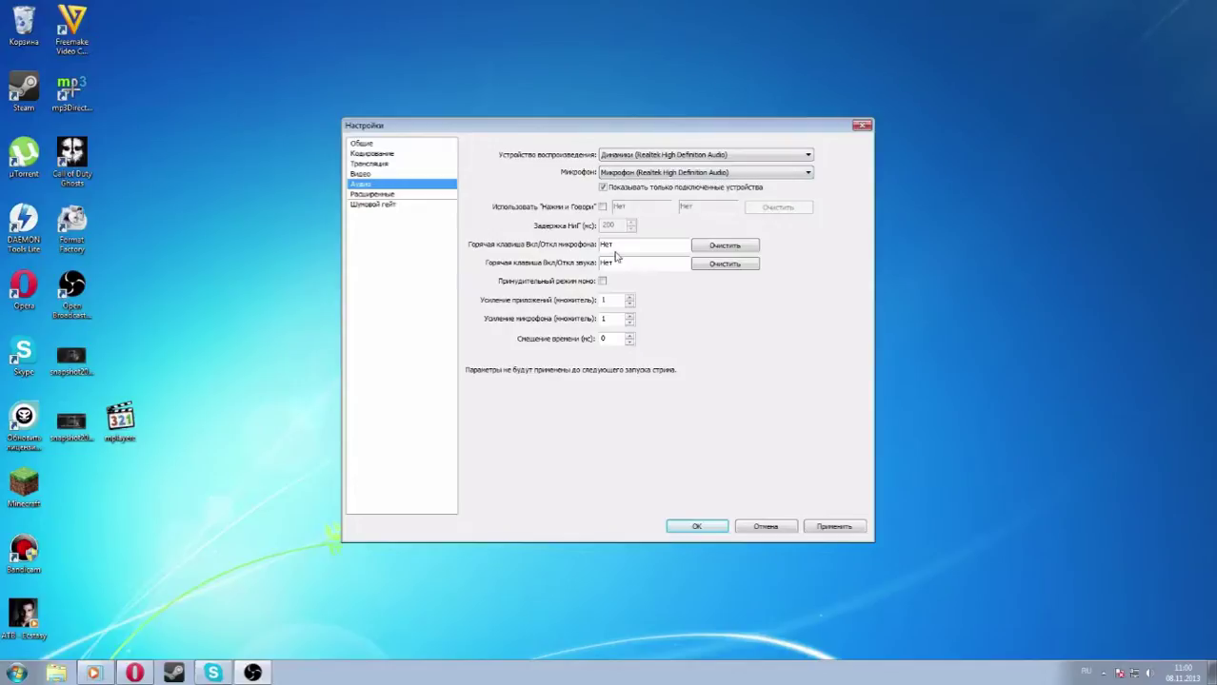
Step: Try the push-to-talk and forced mono options in the audio settings
{"action": "left_click", "coordinate": [603, 207]}
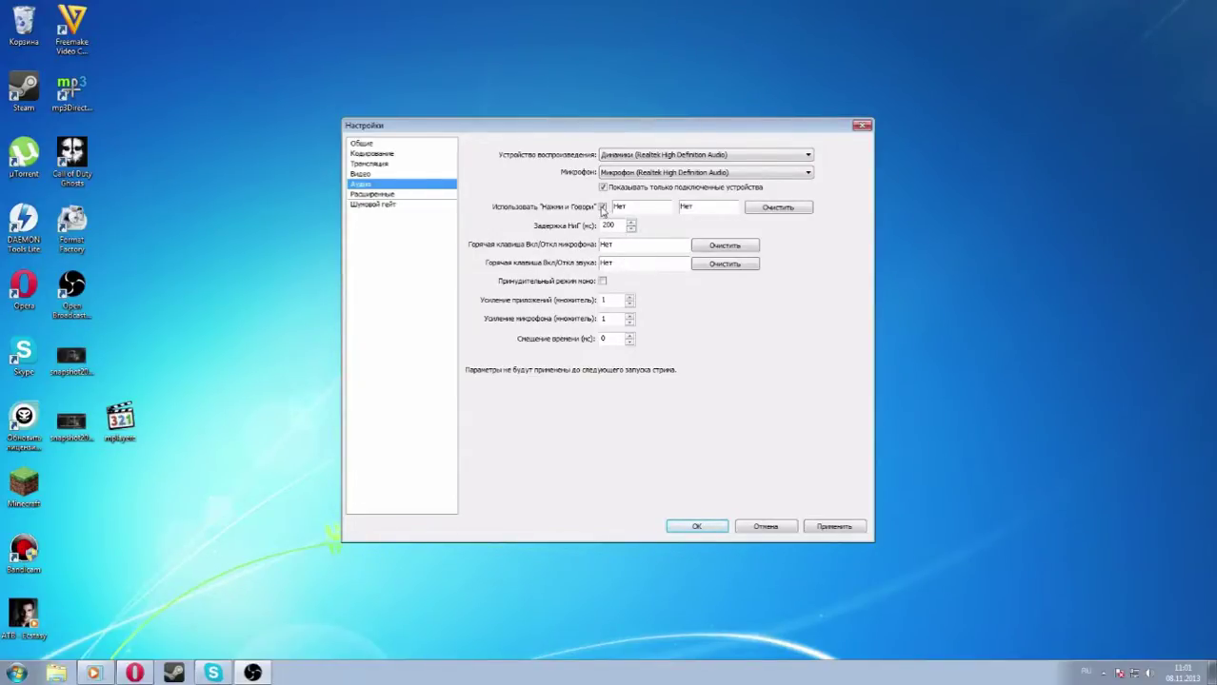
{"action": "left_click", "coordinate": [602, 207]}
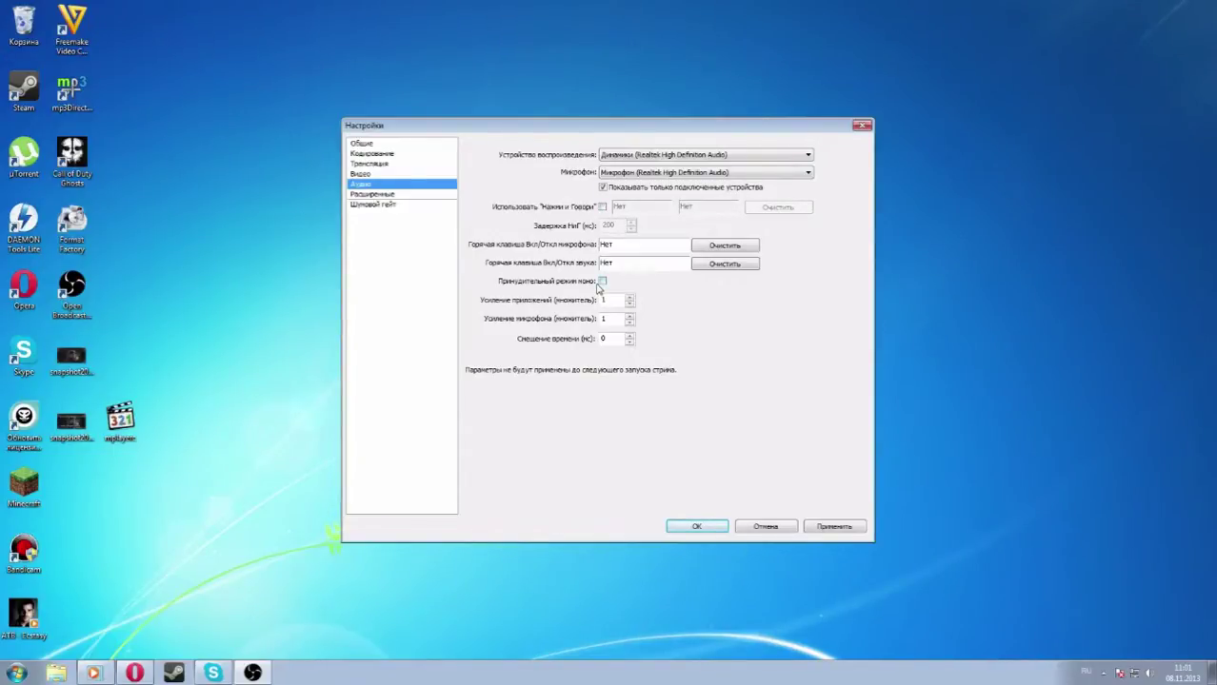
{"action": "left_click", "coordinate": [602, 283]}
Step: Save the audio changes and examine the process priority choices in the advanced settings
{"action": "left_click", "coordinate": [391, 197]}
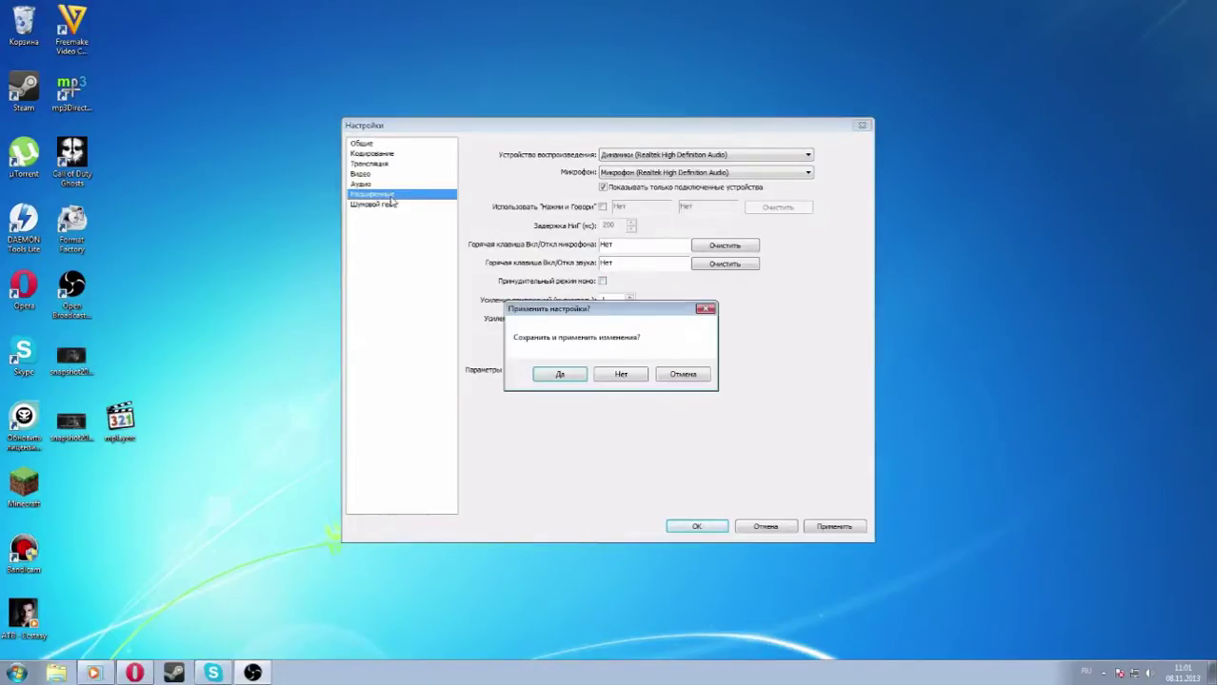
{"action": "left_click", "coordinate": [545, 373]}
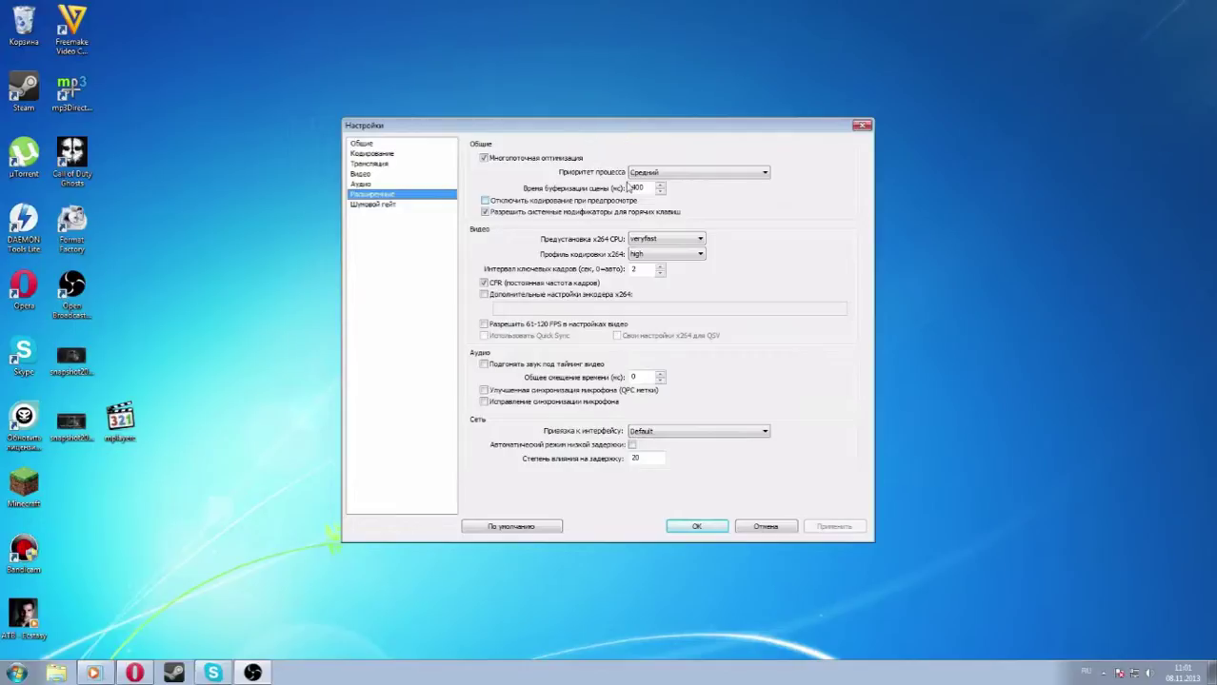
{"action": "left_click", "coordinate": [648, 173]}
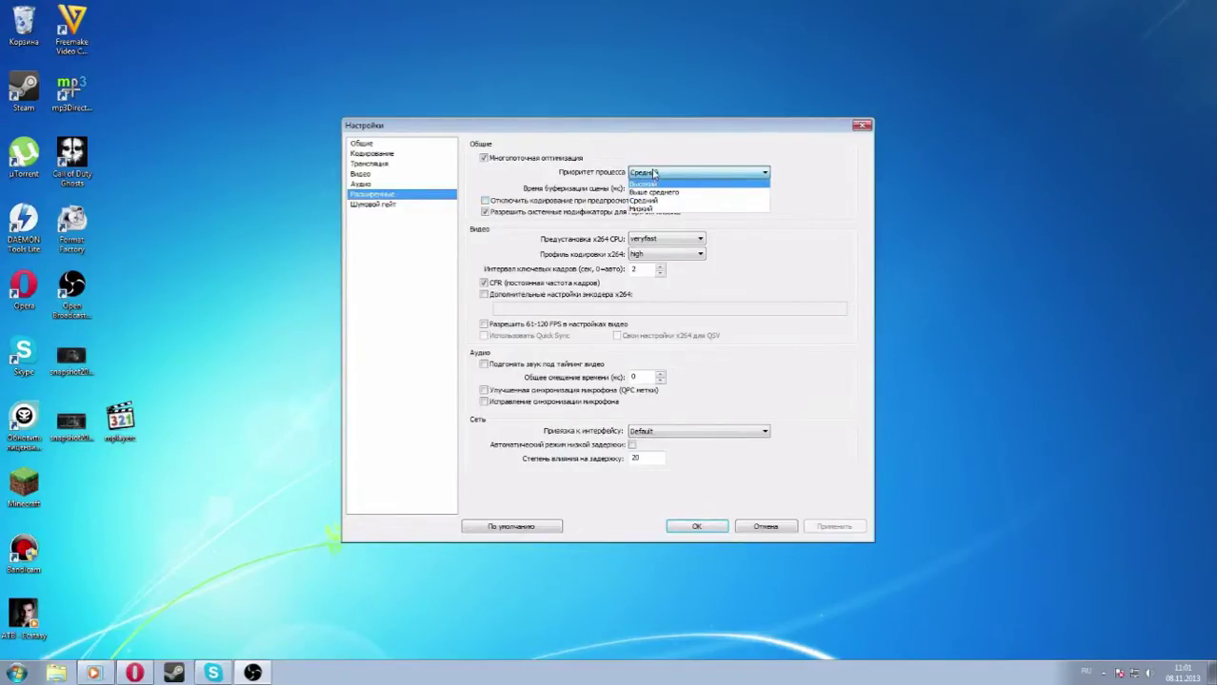
{"action": "left_click", "coordinate": [653, 173]}
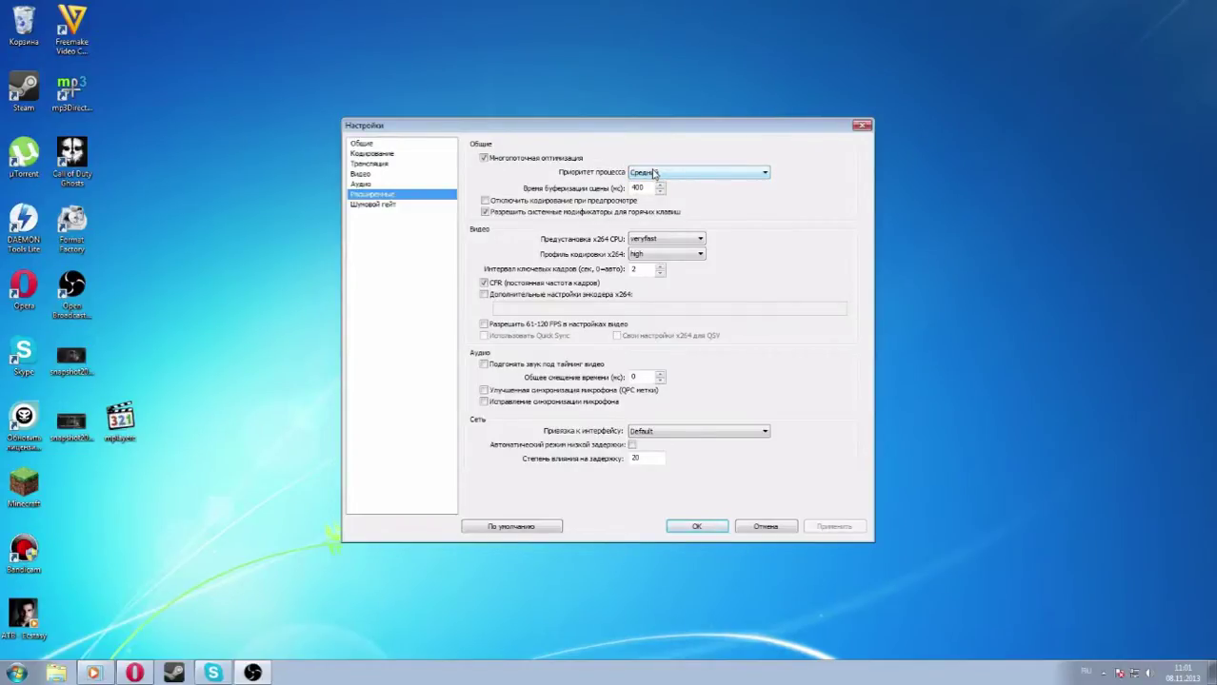
{"action": "left_click", "coordinate": [653, 172]}
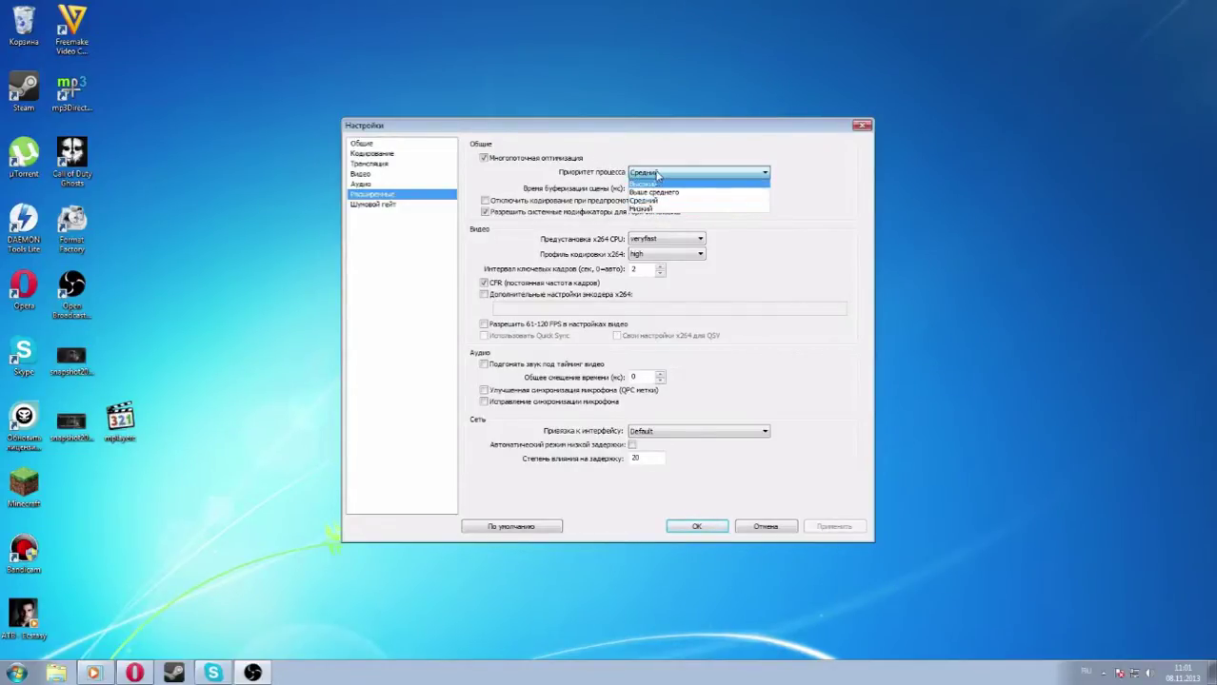
{"action": "left_click", "coordinate": [655, 173]}
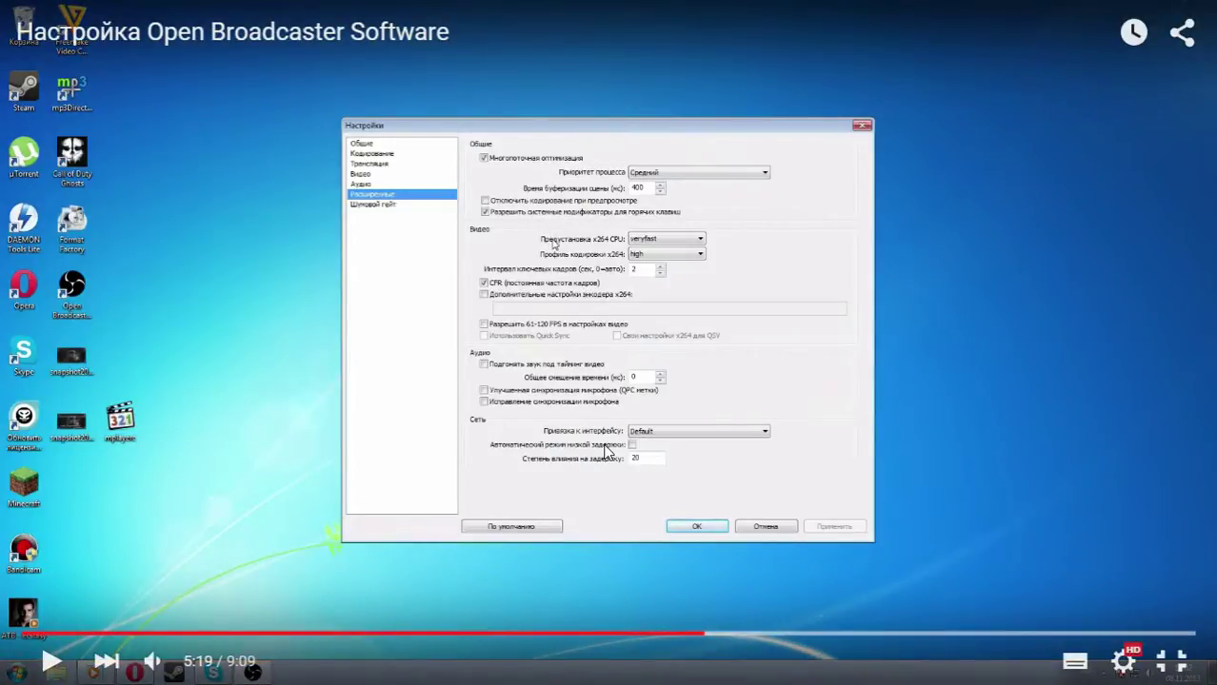
Step: Leave the full-screen video, switch to Open Broadcaster Software and open its settings
{"action": "key", "text": "Escape"}
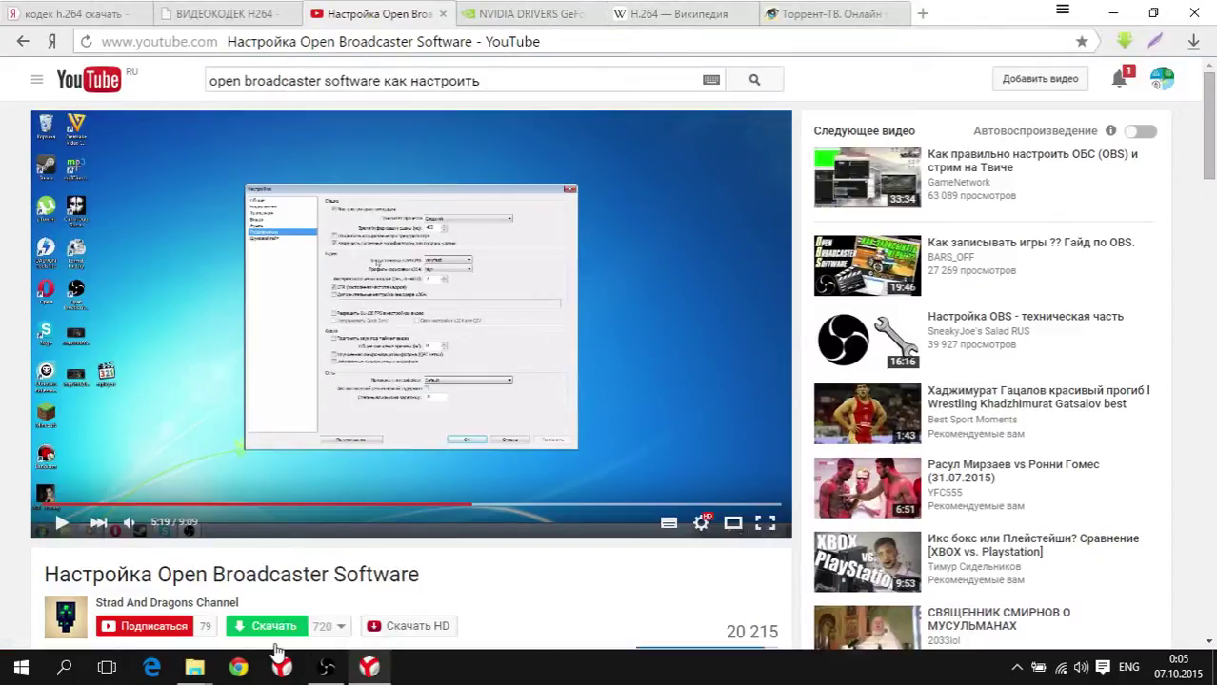
{"action": "left_click", "coordinate": [319, 670]}
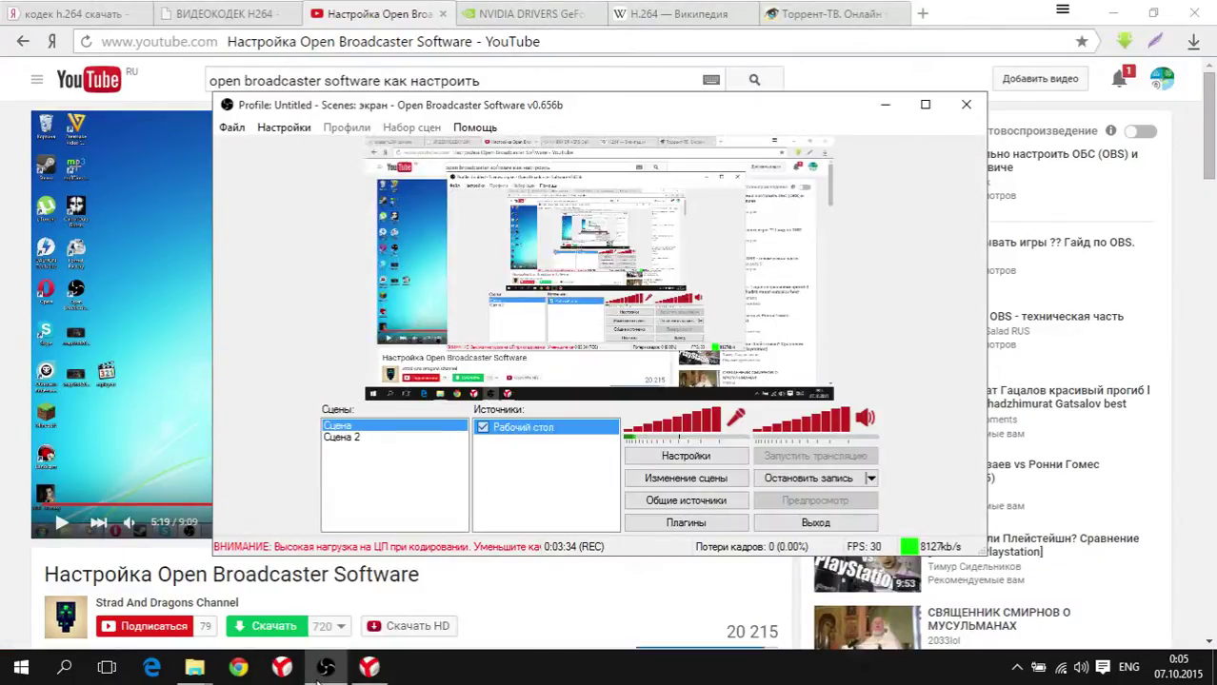
{"action": "left_click", "coordinate": [290, 128]}
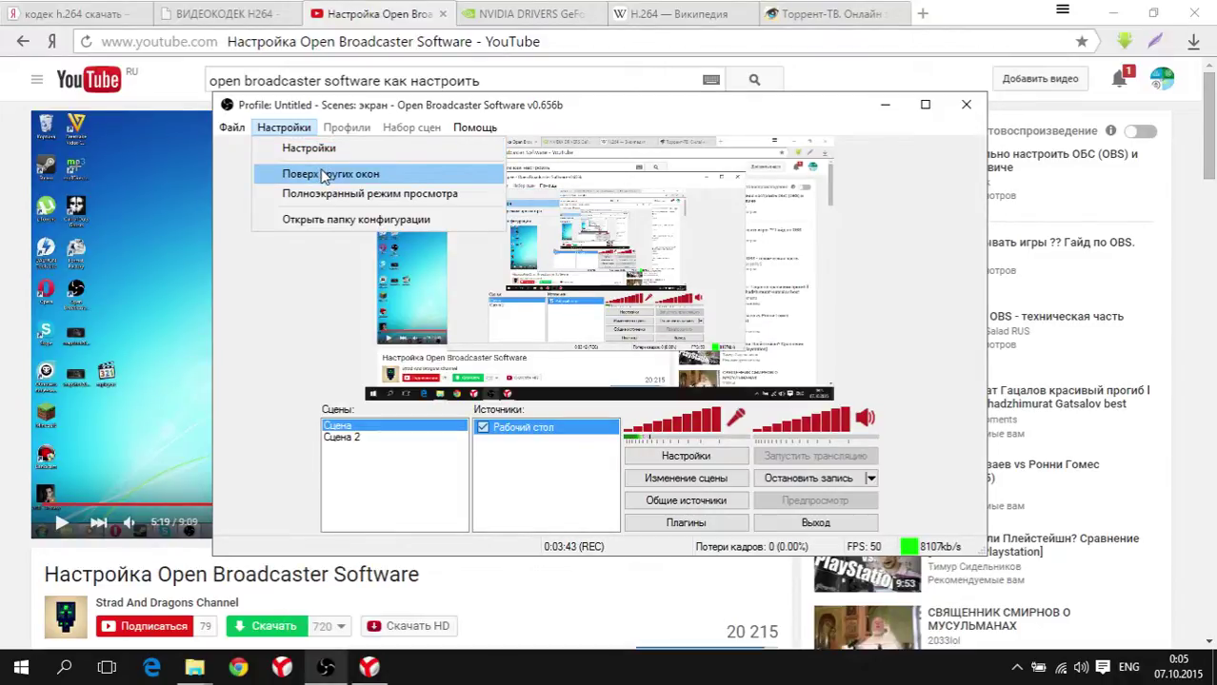
{"action": "left_click", "coordinate": [321, 157]}
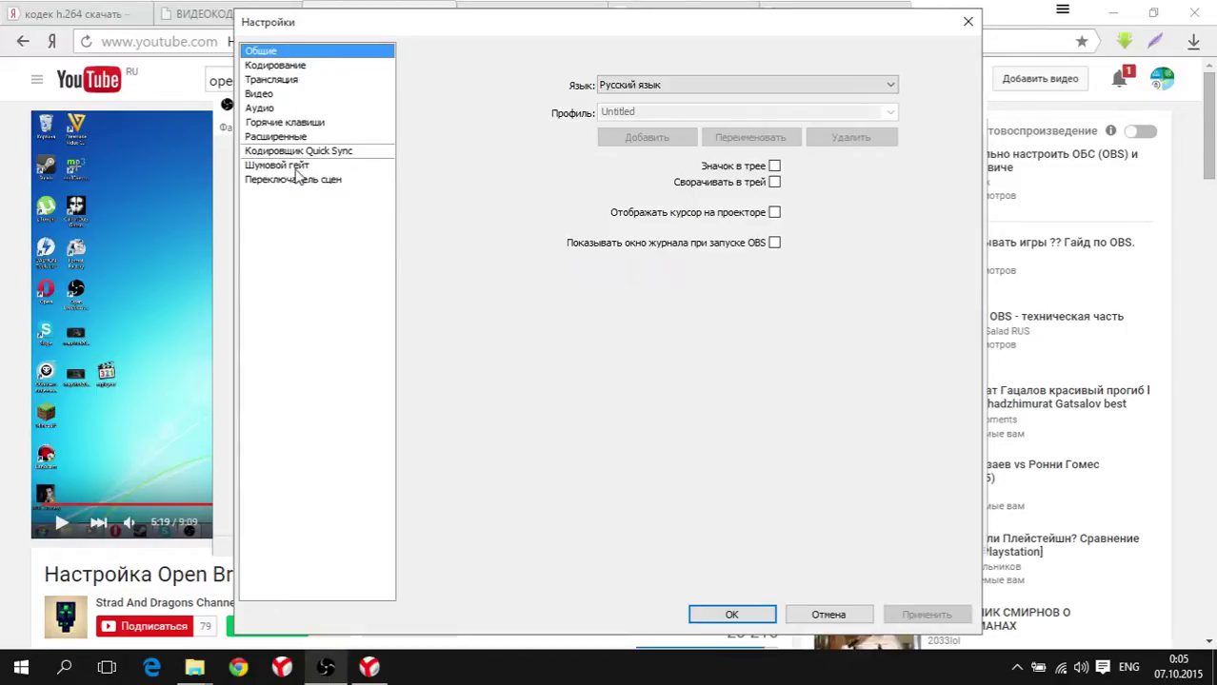
Step: Look over the noise gate and Quick Sync options, then set the advanced process priority to Низкий and save
{"action": "left_click", "coordinate": [297, 167]}
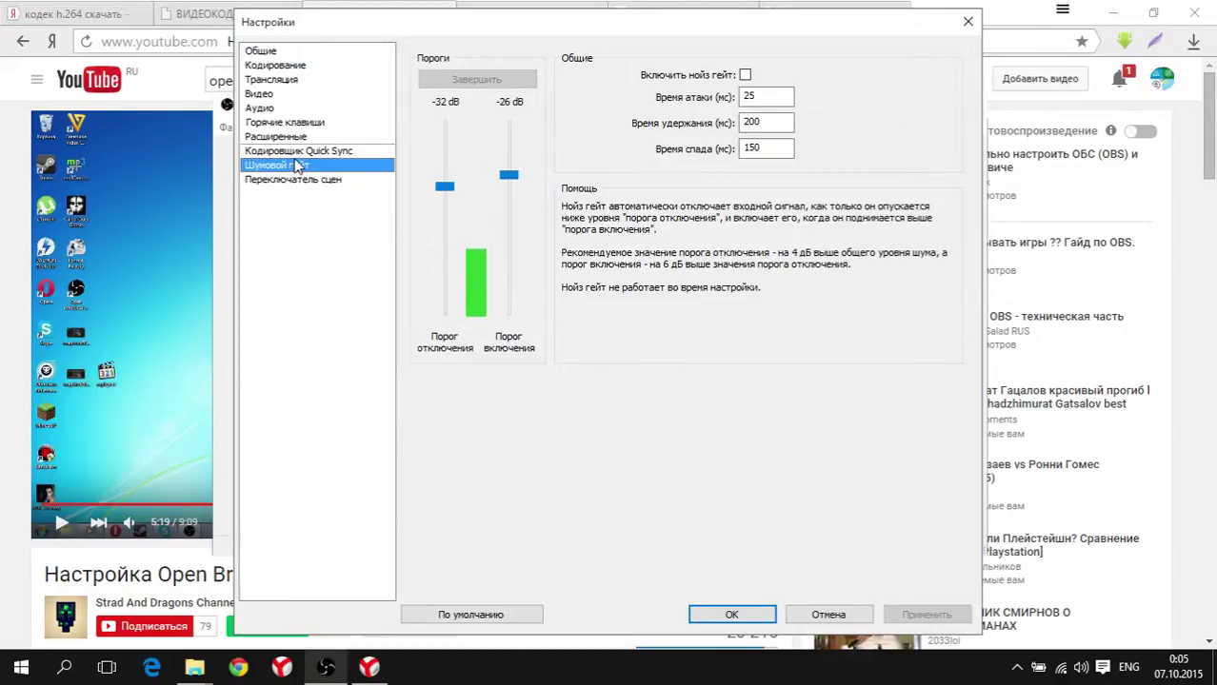
{"action": "left_click", "coordinate": [297, 154]}
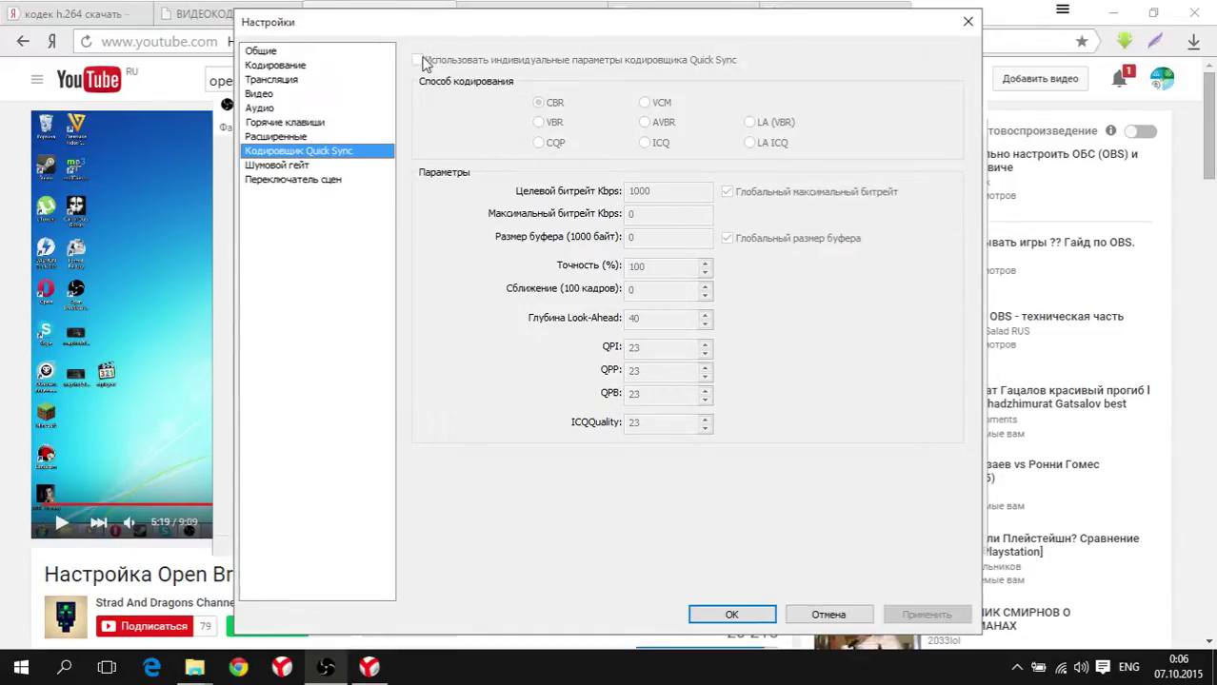
{"action": "left_click", "coordinate": [304, 138]}
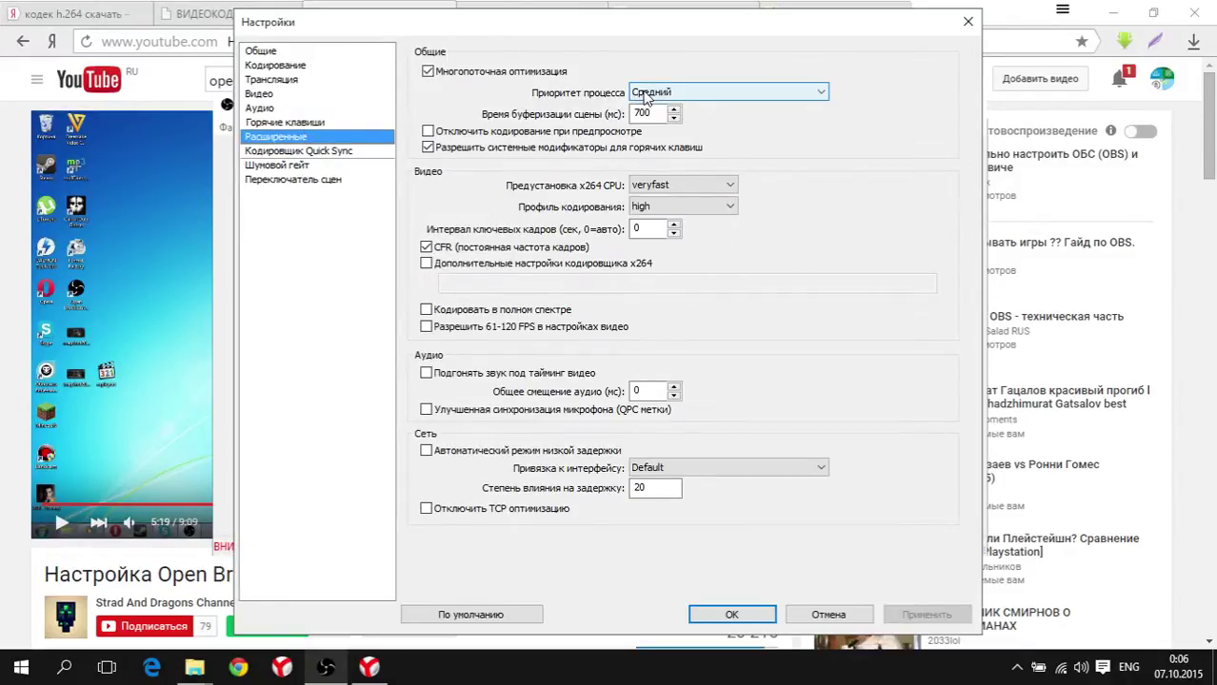
{"action": "left_click", "coordinate": [649, 93]}
{"action": "left_click", "coordinate": [651, 144]}
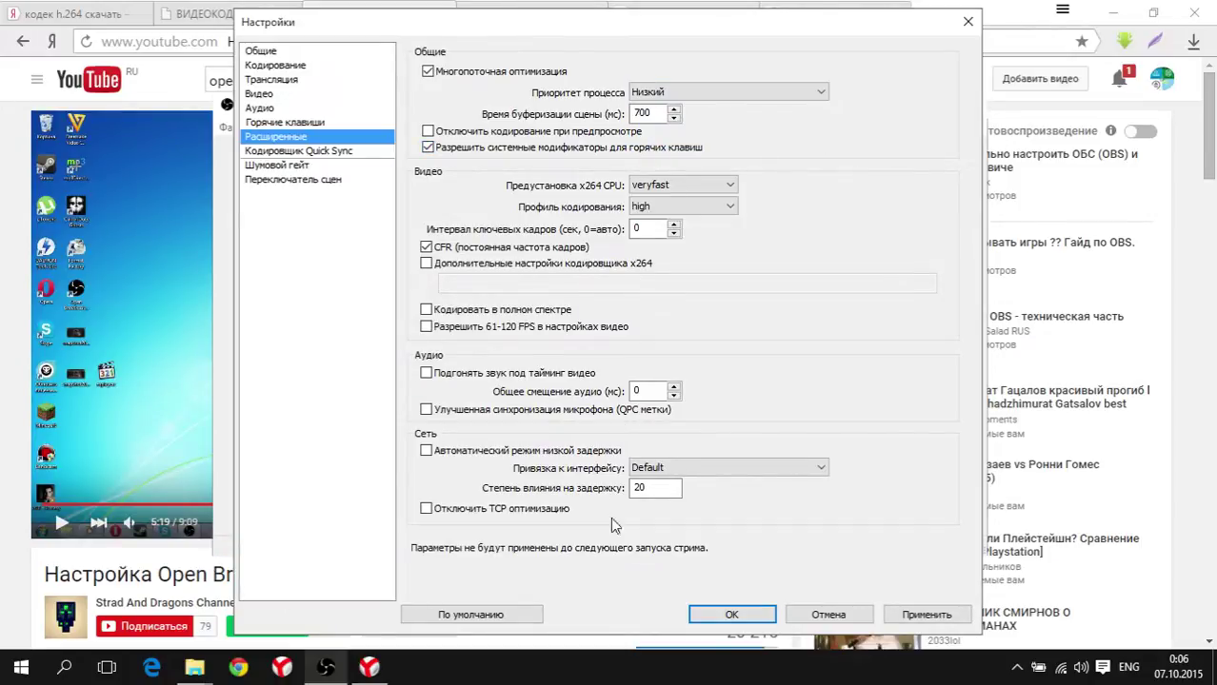
{"action": "left_click", "coordinate": [709, 615]}
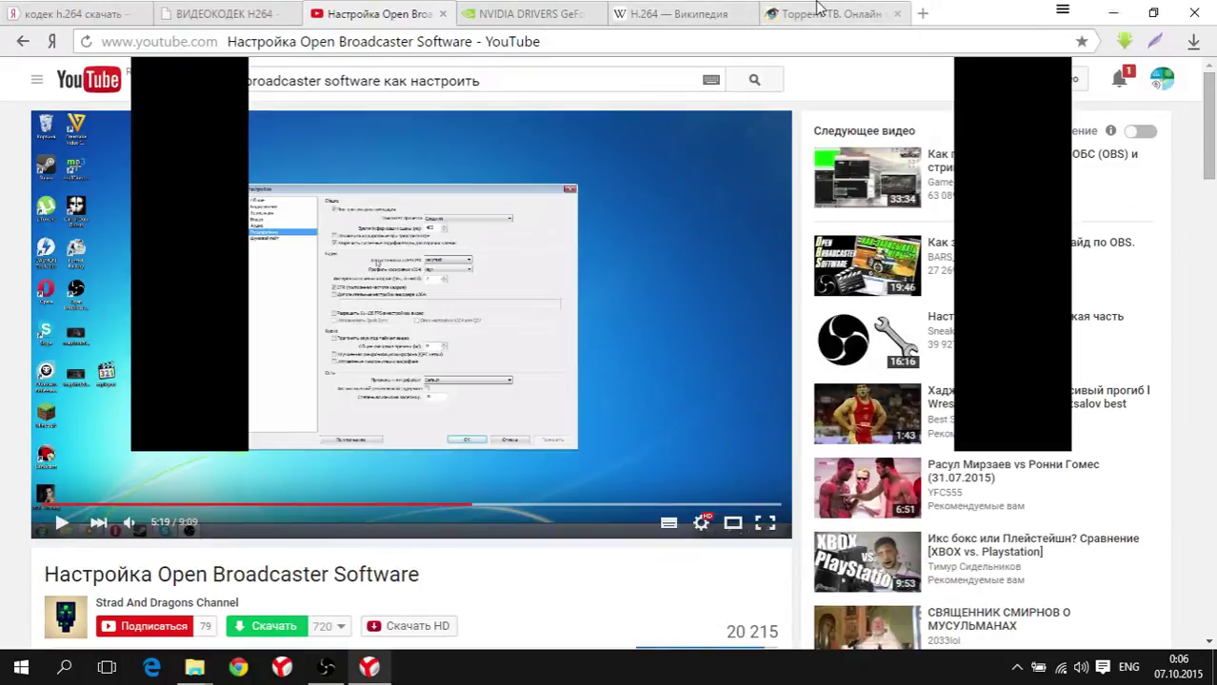
Step: Play the Боец broadcast on the Торрент-ТВ page with sound and in full screen
{"action": "left_click", "coordinate": [821, 11]}
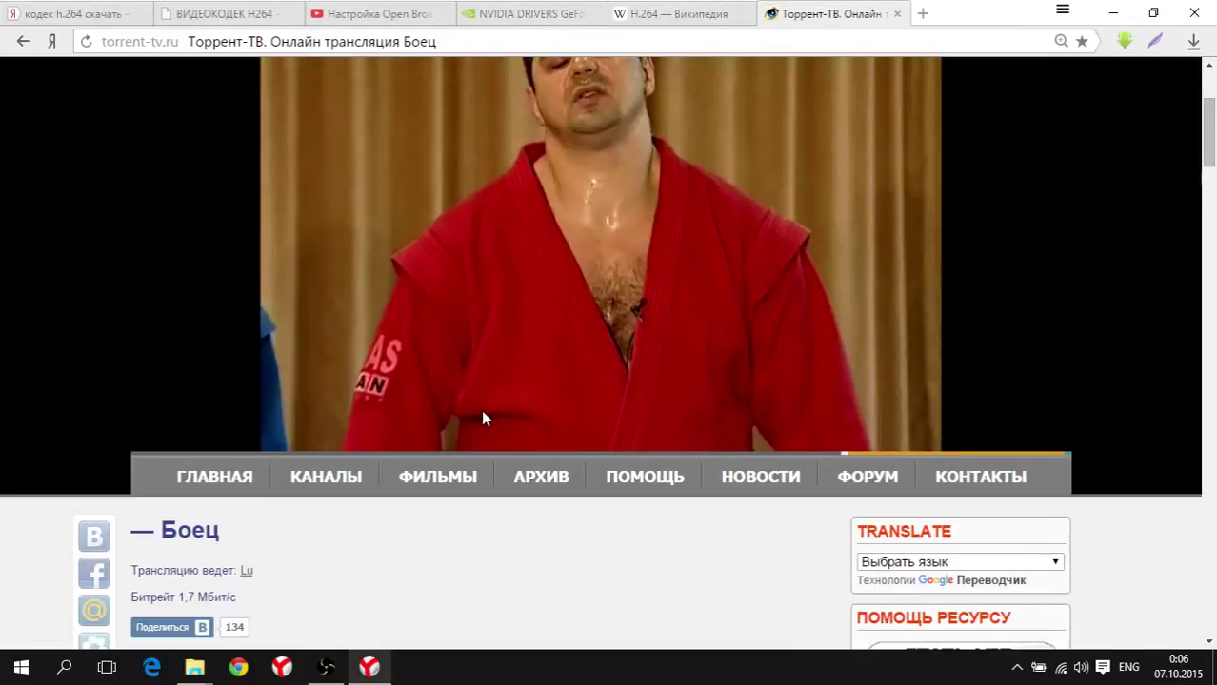
{"action": "left_click", "coordinate": [159, 444]}
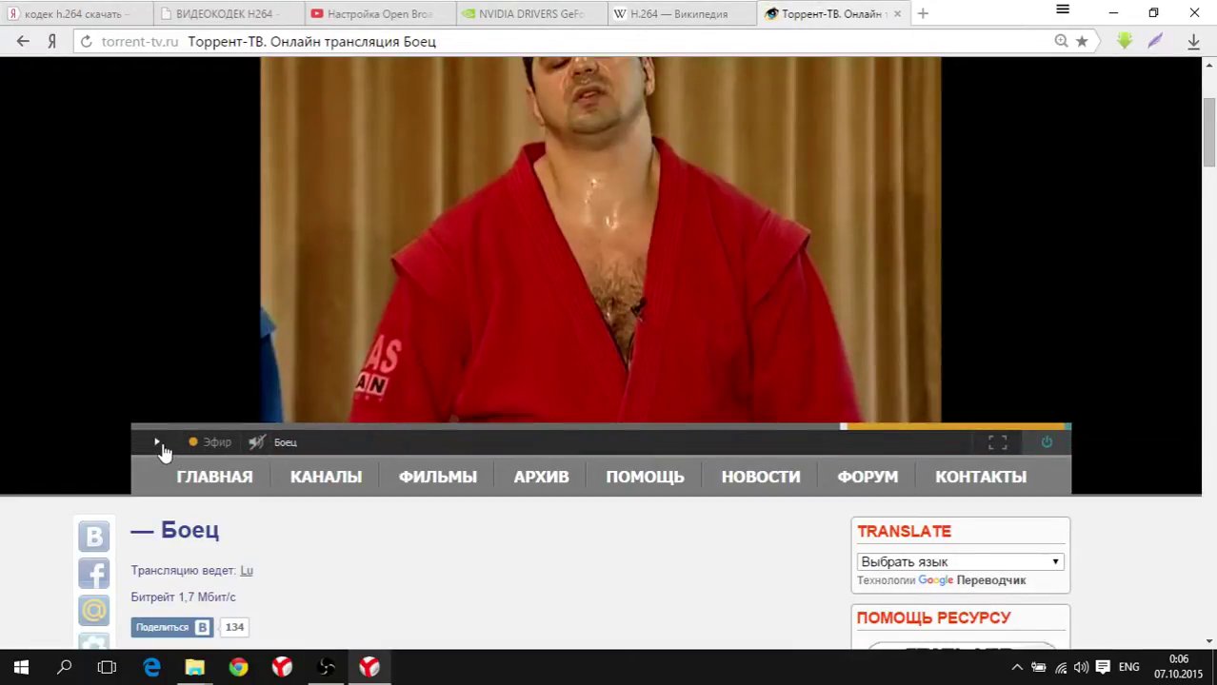
{"action": "mouse_move", "coordinate": [257, 453]}
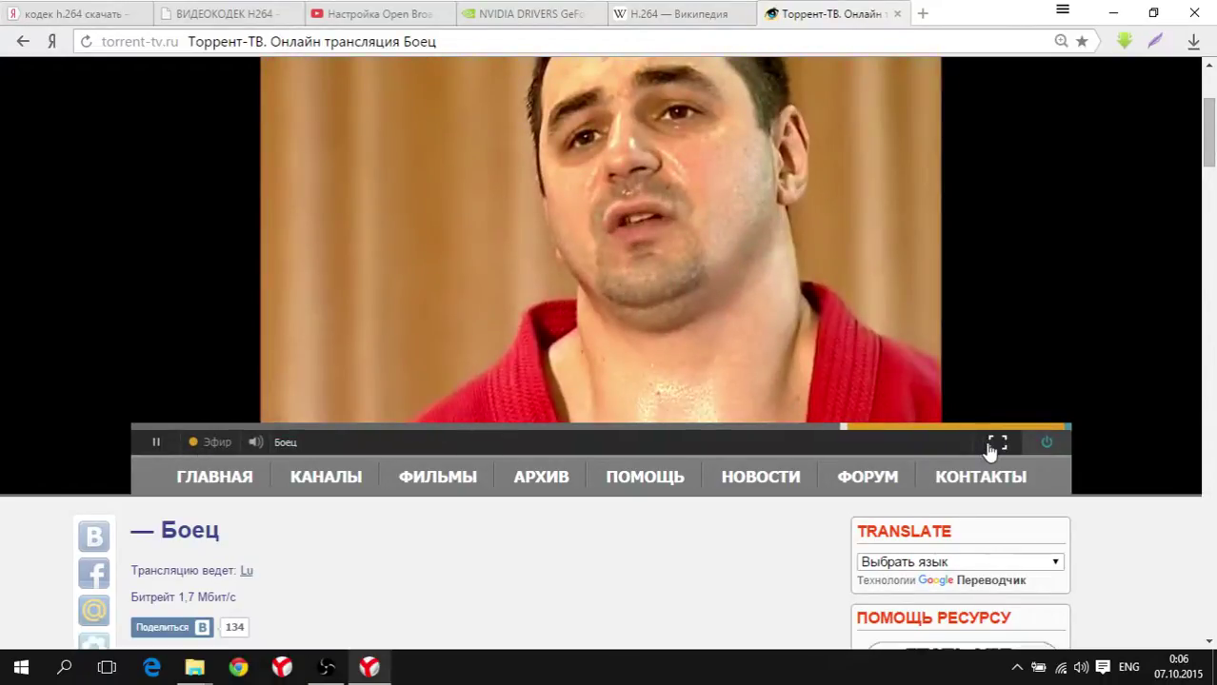
{"action": "left_click", "coordinate": [996, 443]}
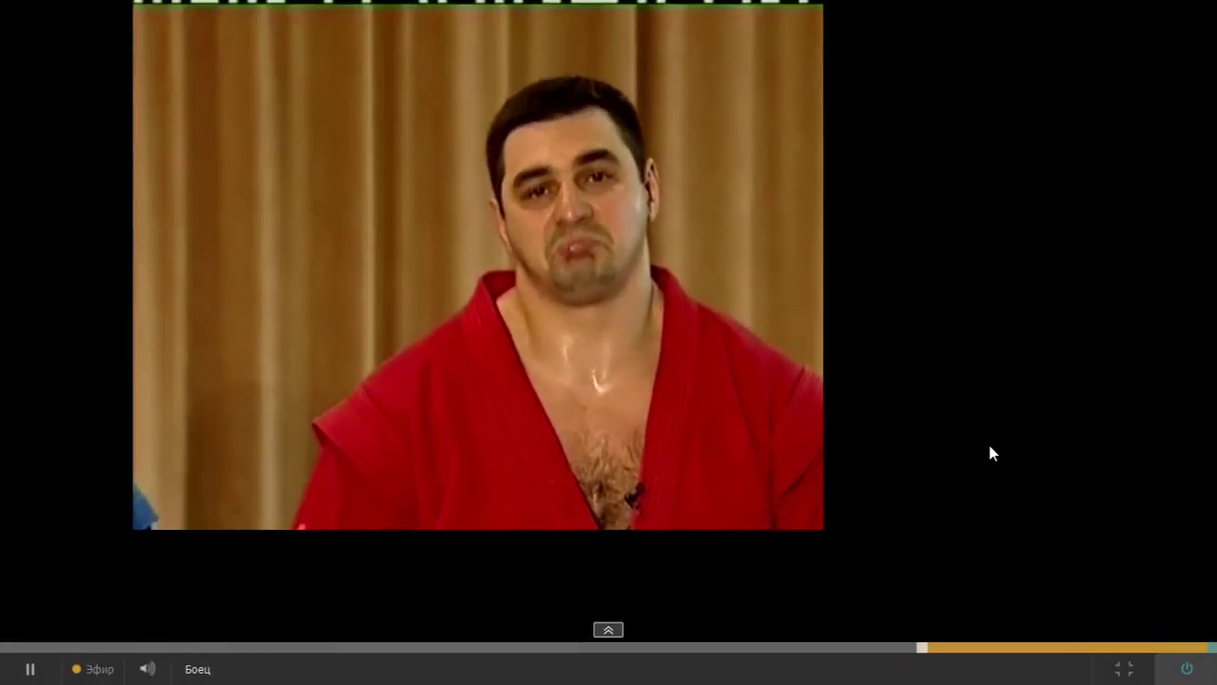